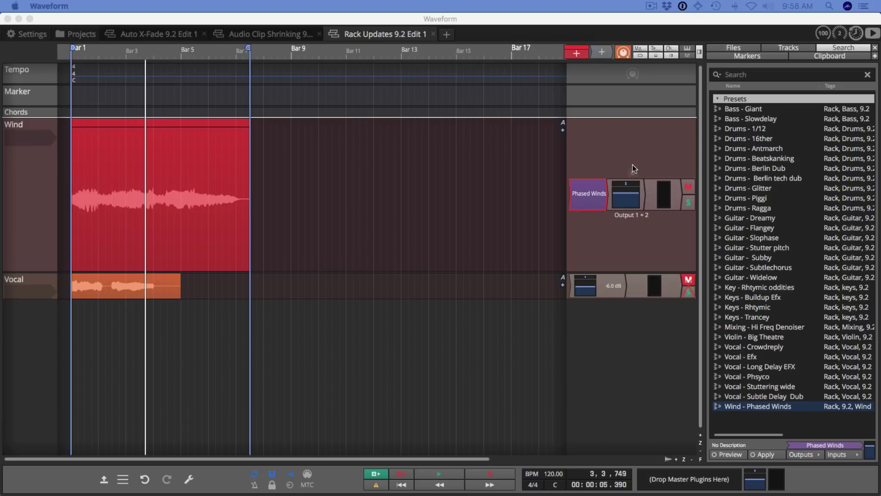
Step: Open the Phased Winds rack and reposition its two red input nodes to tidy the wiring
double_click(588, 193)
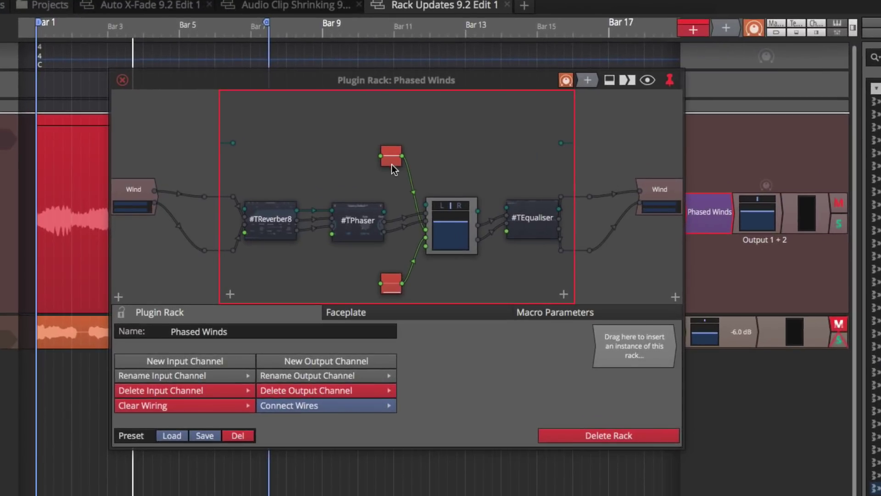
drag(392, 164, 359, 157)
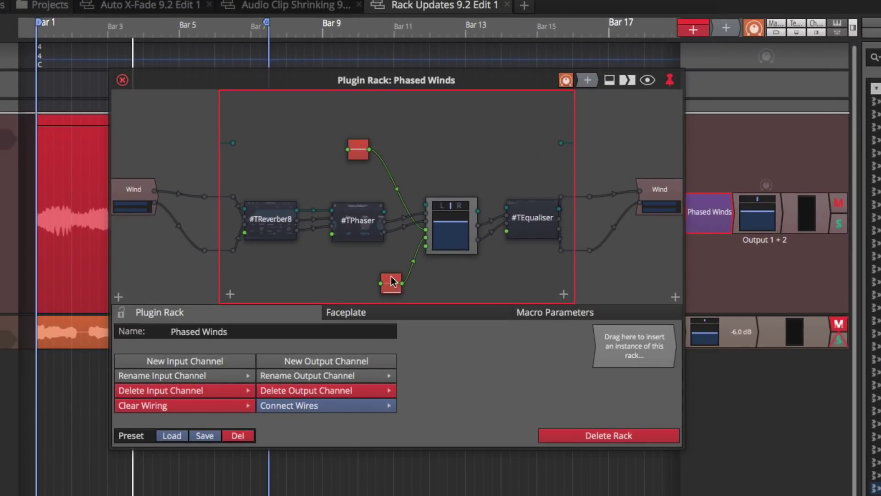
drag(389, 281, 336, 272)
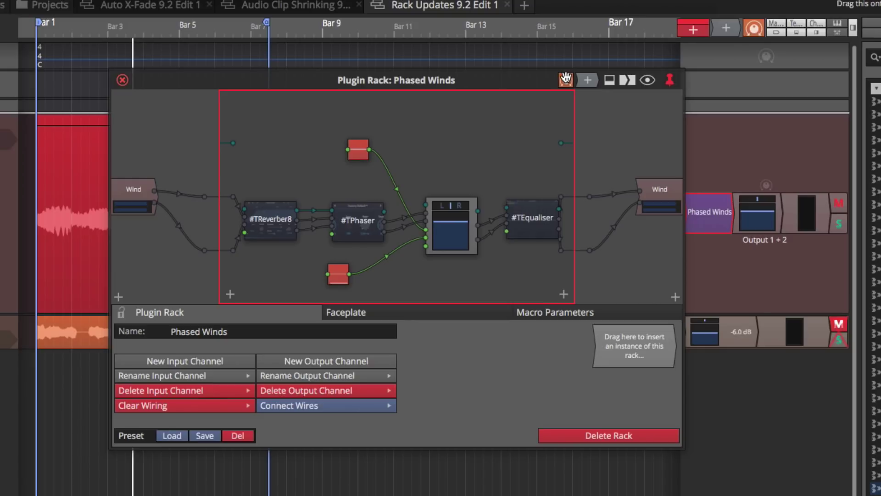
Step: Add an LFO modifier to the rack and assign it to a TPhaser parameter
drag(566, 79, 491, 128)
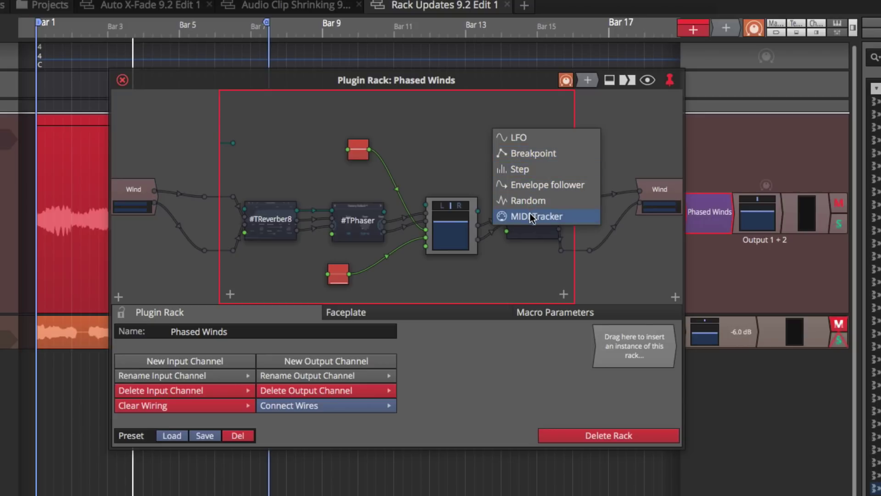
drag(566, 79, 331, 236)
click(286, 130)
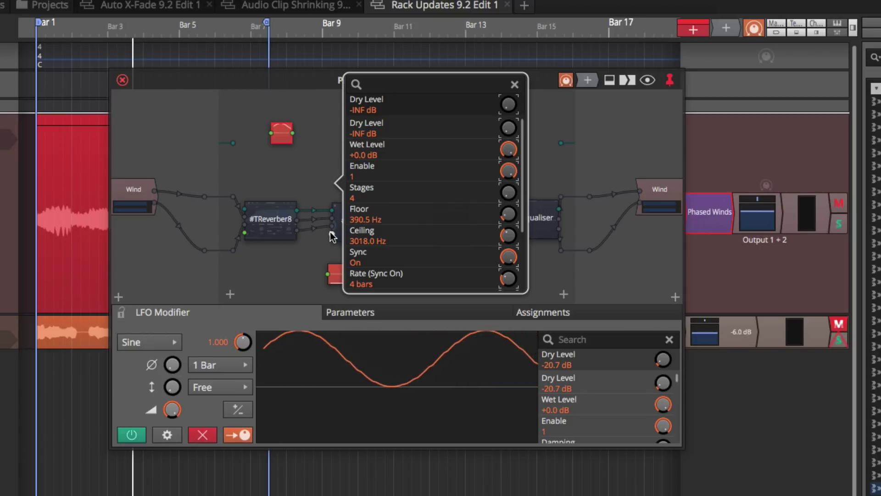
click(407, 148)
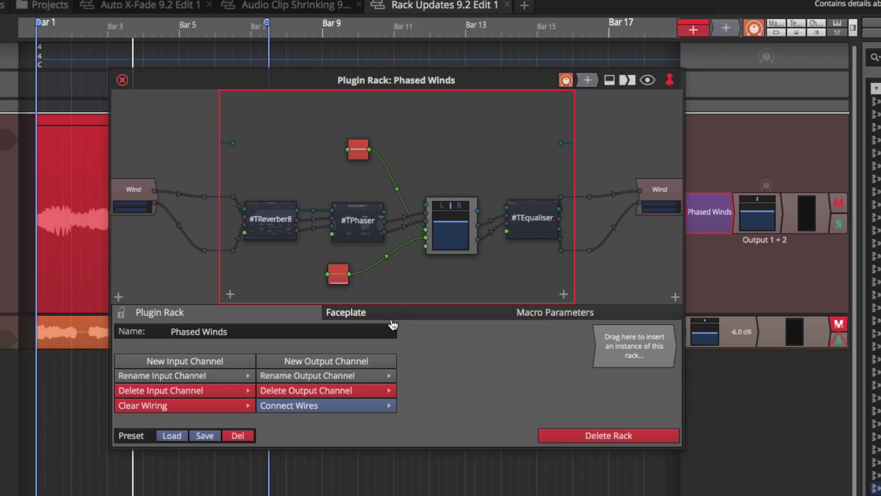
Step: On the faceplate, set RESO PULSE to 0.046 and VERBED OUT to 0.197, then move the rack window aside
click(340, 317)
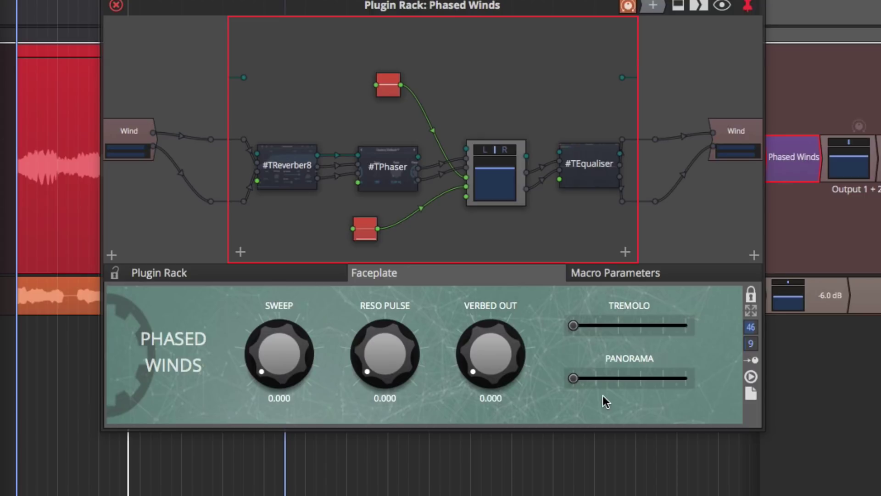
drag(491, 339, 472, 295)
drag(409, 346, 265, 312)
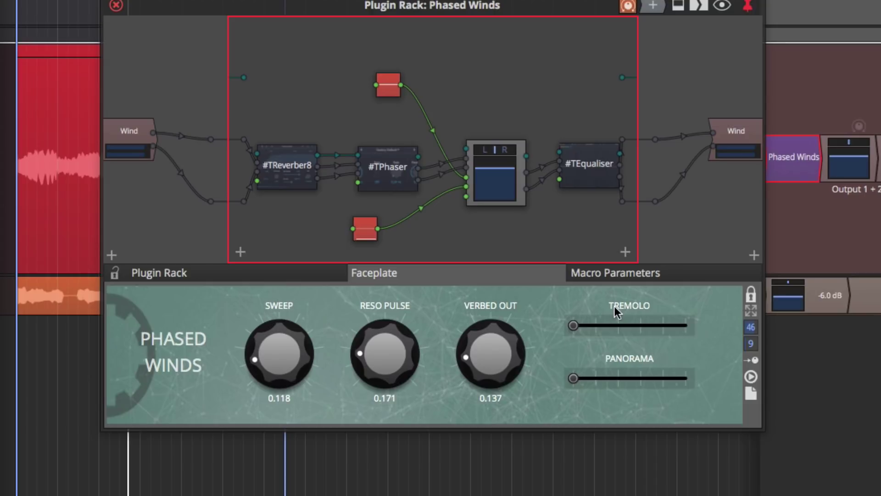
drag(509, 348, 478, 335)
drag(395, 355, 389, 381)
drag(489, 362, 487, 390)
drag(390, 356, 391, 349)
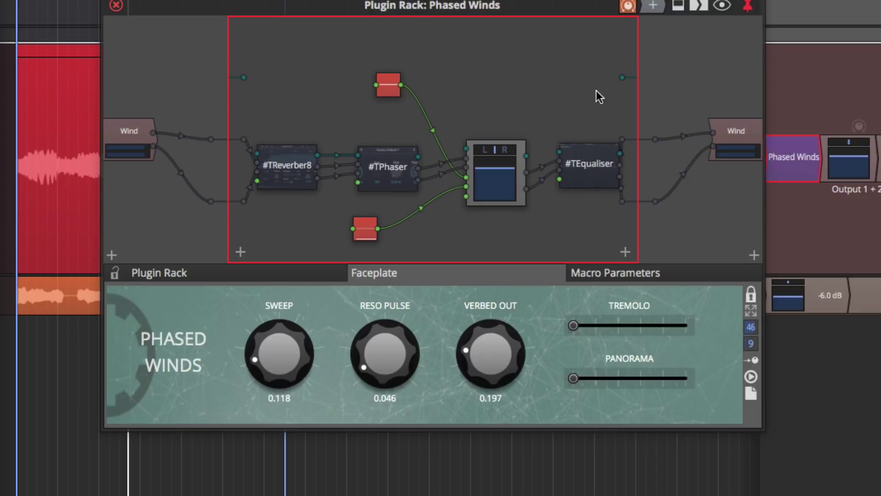
drag(593, 6, 778, 80)
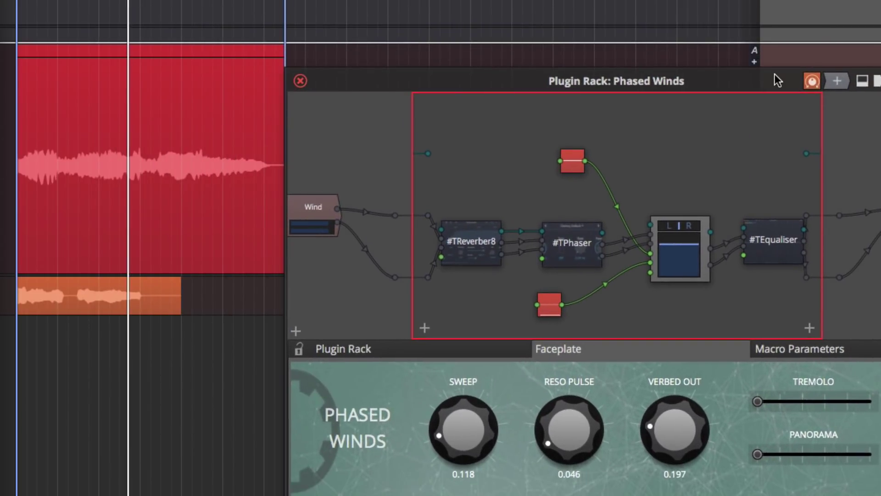
Step: Play the arrangement from bar 1 while adjusting VERBED OUT, leaving it at 0.000
click(213, 22)
click(23, 17)
key(space)
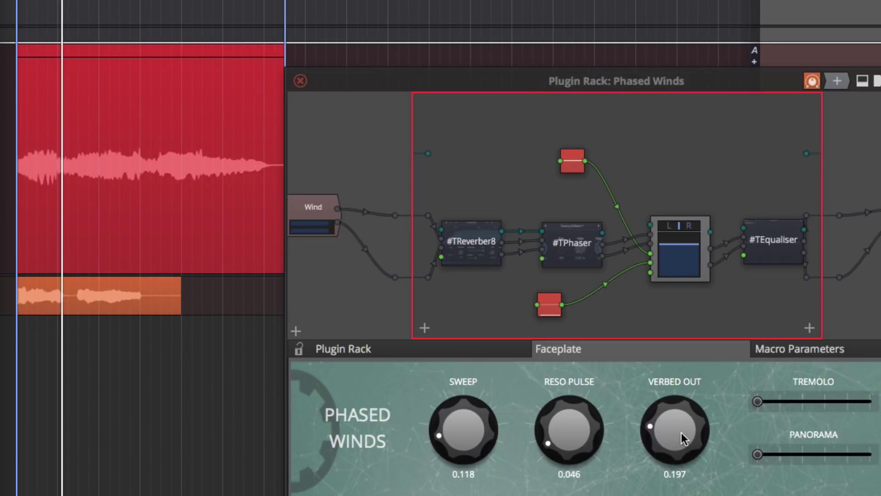
drag(678, 436, 637, 352)
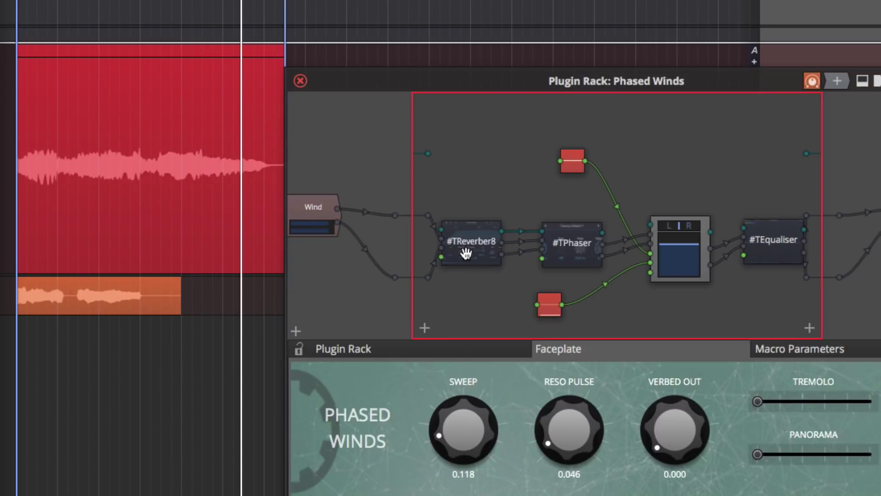
Step: Open the #TReverber8 editor and sweep VERBED OUT to watch its Decay follow
click(465, 253)
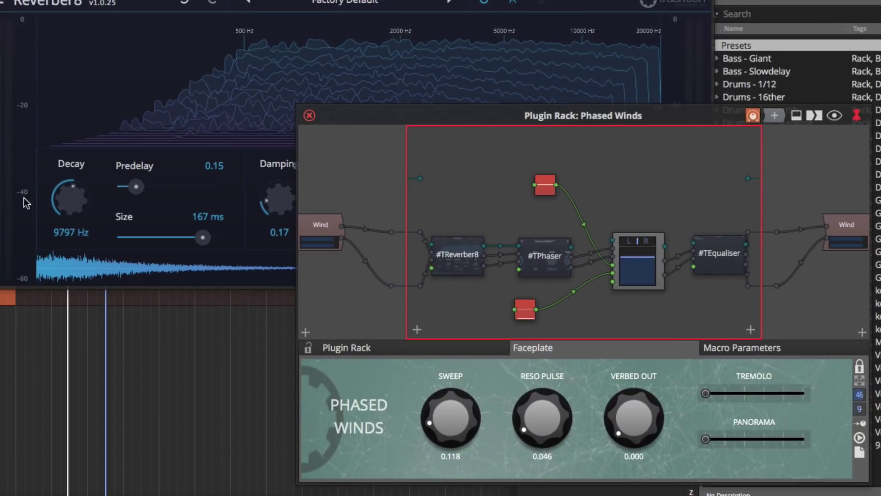
drag(617, 415, 608, 393)
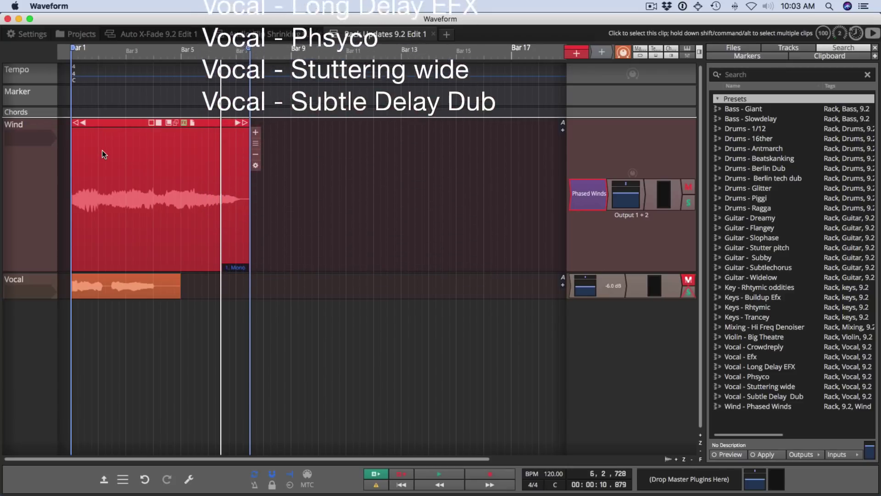
key(Home)
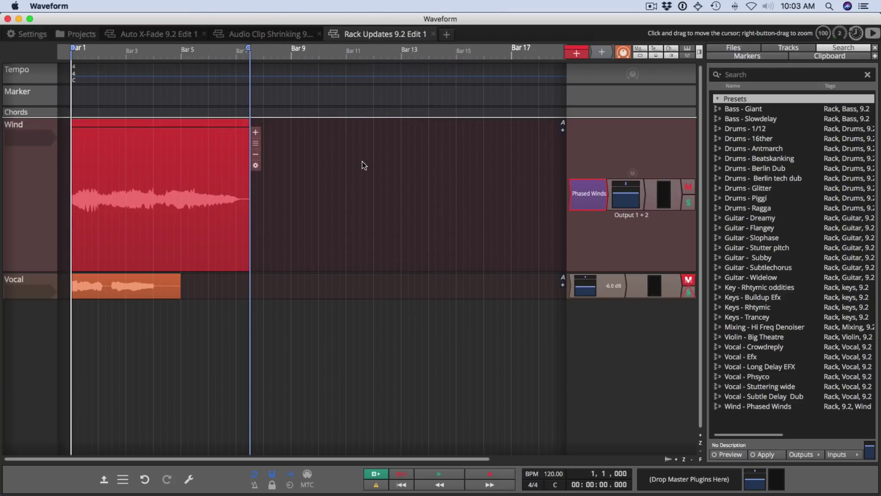
key(space)
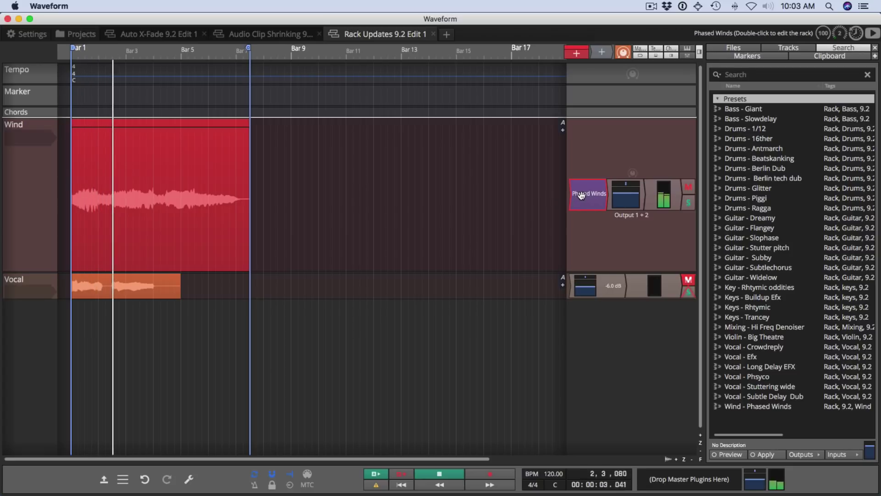
key(space)
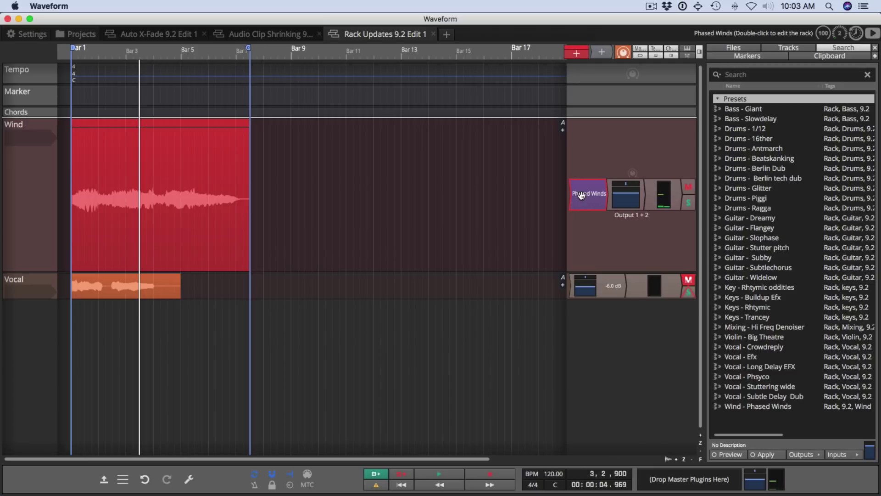
click(581, 195)
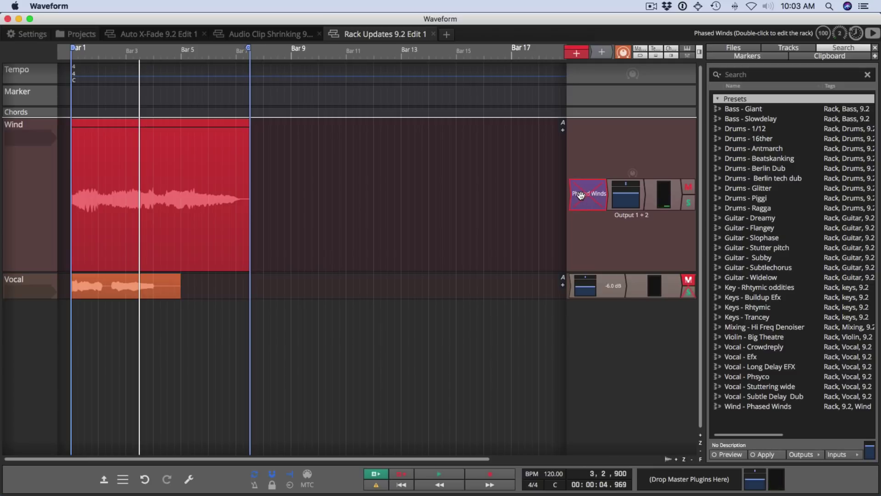
click(67, 230)
key(space)
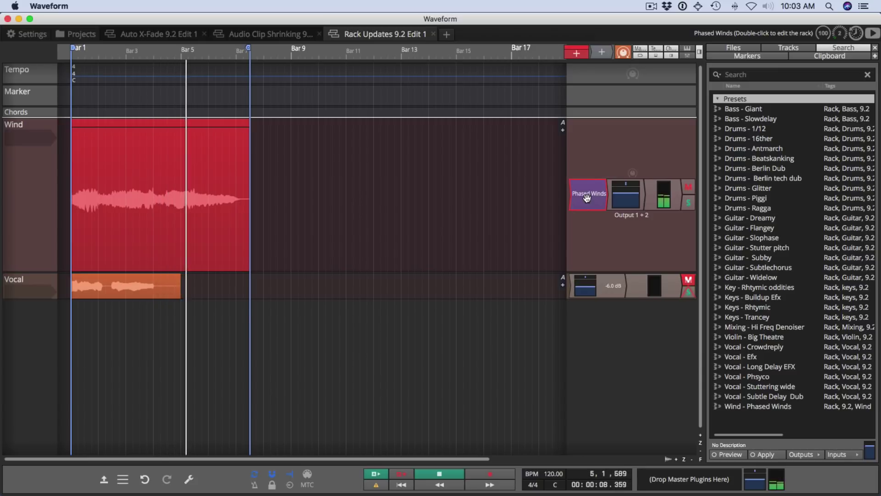
key(space)
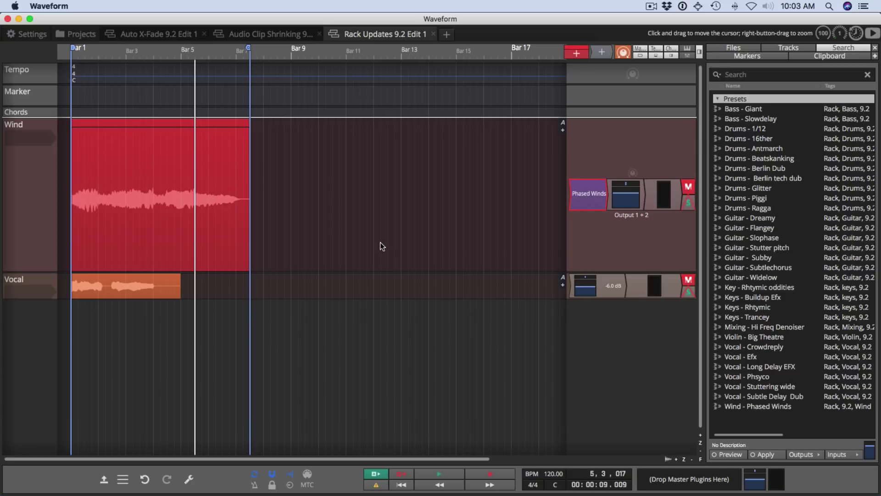
click(93, 335)
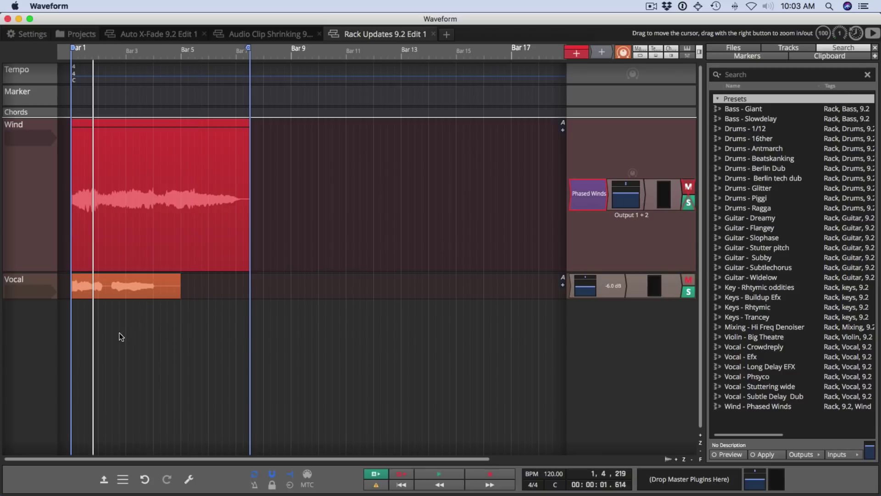
Step: Play briefly from near bar 2, then load the Vocal - Long Delay EFX preset onto the Vocal track
click(79, 319)
key(space)
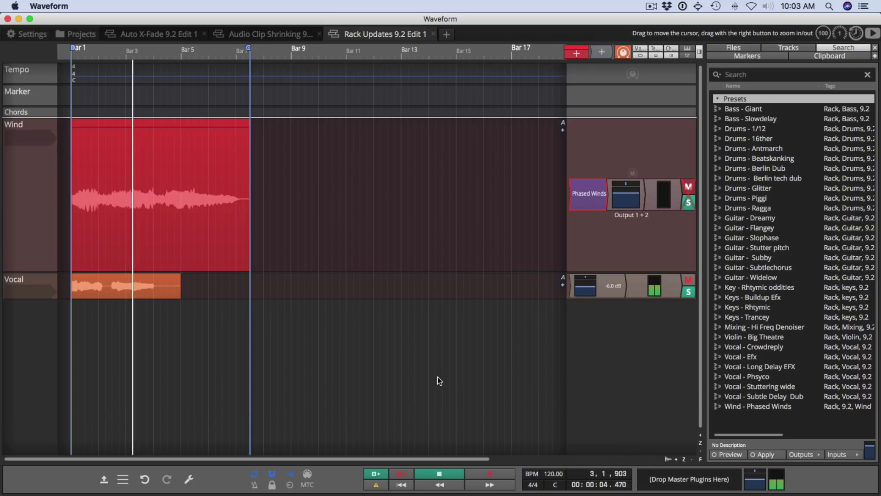
key(space)
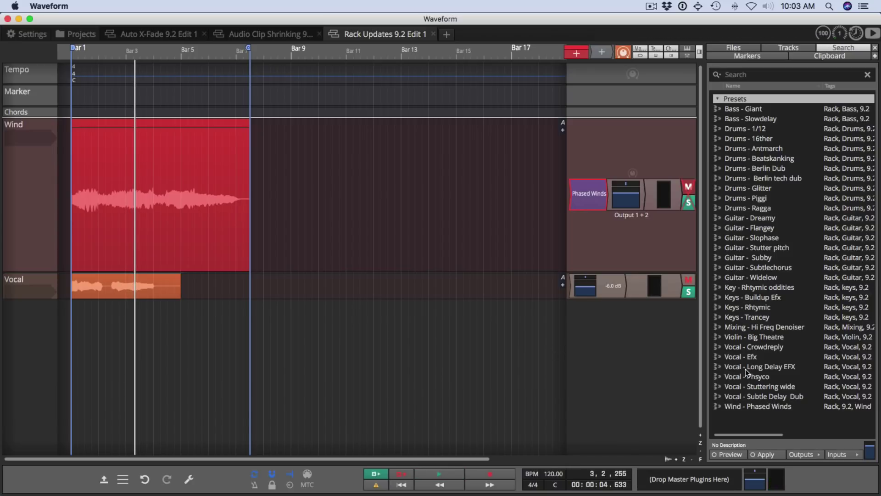
drag(745, 368, 584, 287)
Step: Play from bar 1, swap in the Vocal - Subtle Delay Dub preset, and audition it
click(81, 309)
key(space)
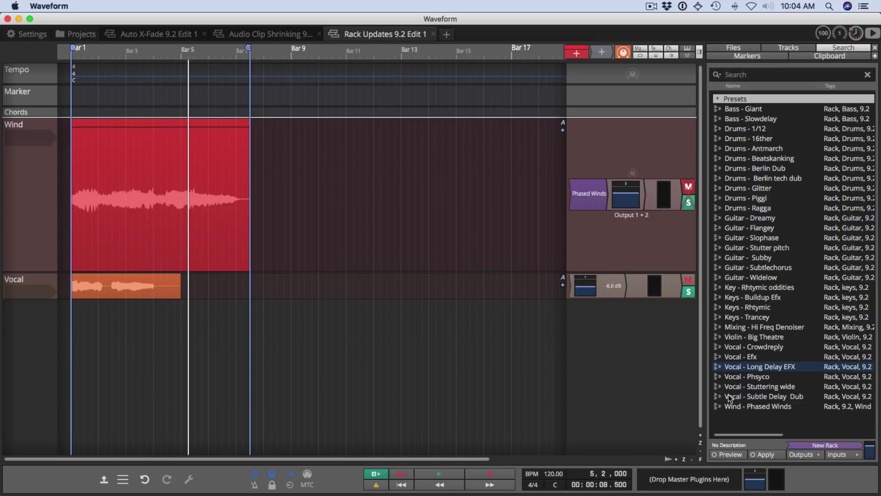
drag(764, 395, 577, 285)
key(space)
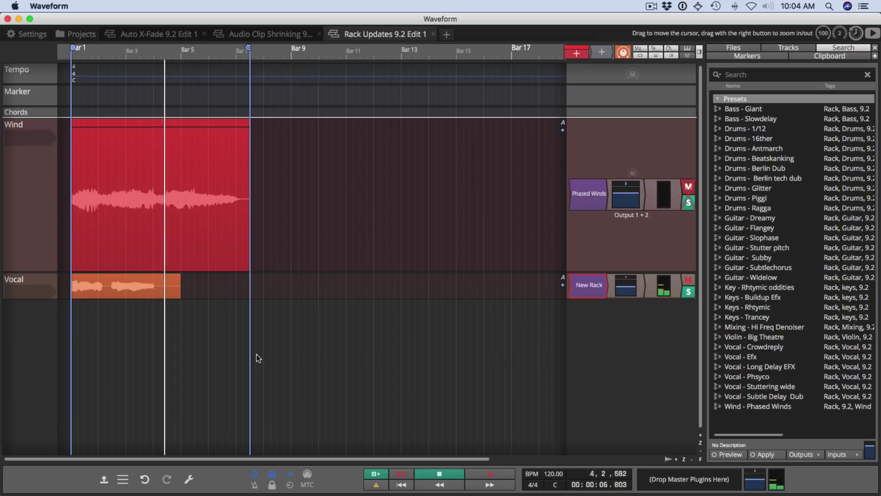
key(space)
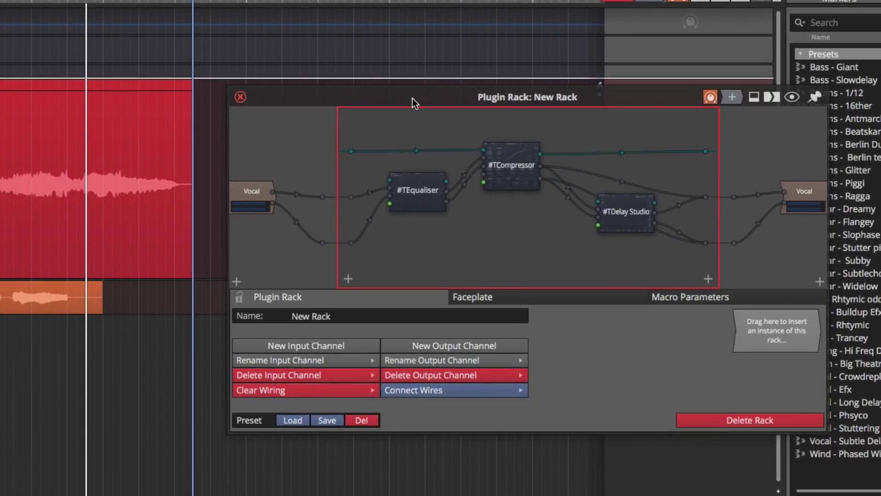
Step: Move the Plugin Rack window aside, then close it with Escape
drag(412, 97, 365, 78)
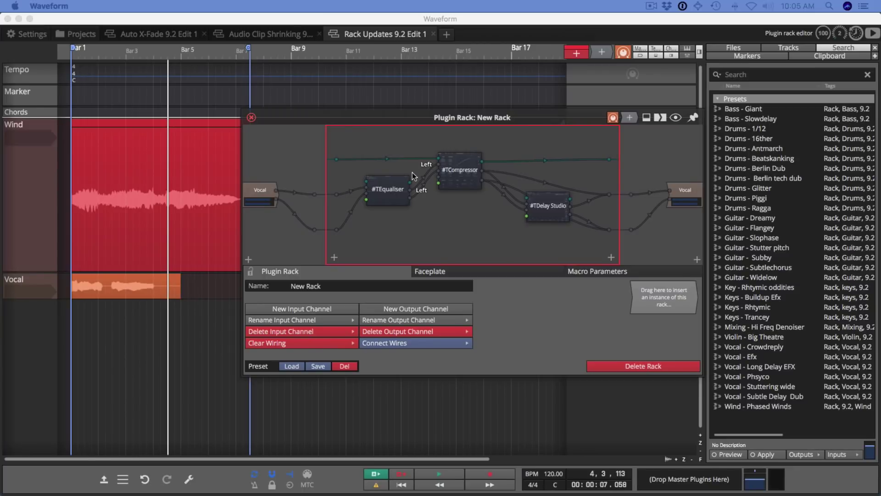
key(Escape)
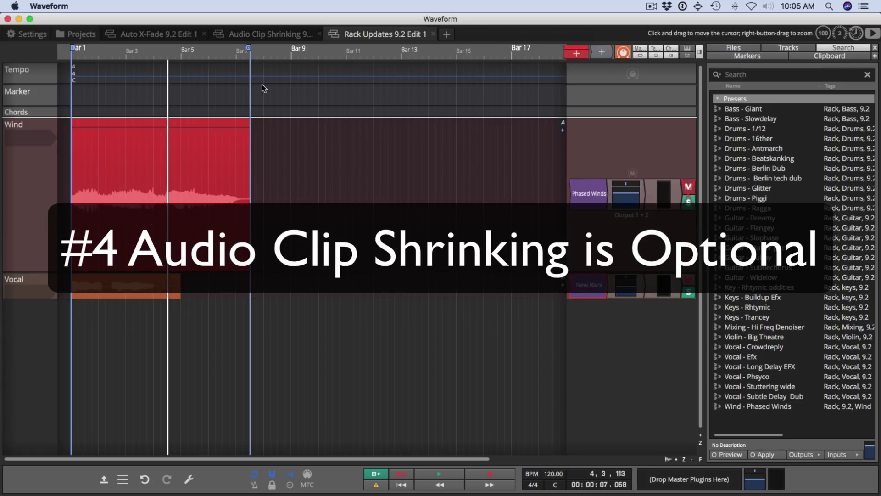
Step: Switch to the Audio Clip Shrinking edit and select the Track 3, 4, 5 and 6 clips in turn
click(257, 35)
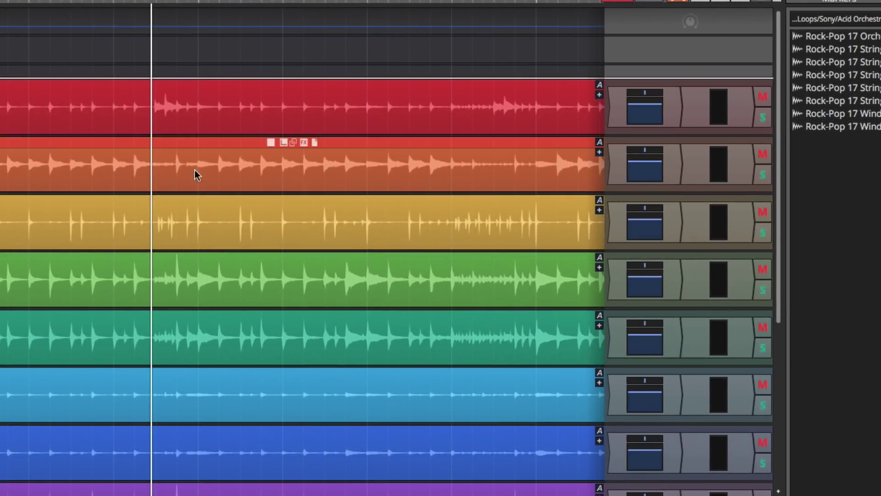
click(131, 207)
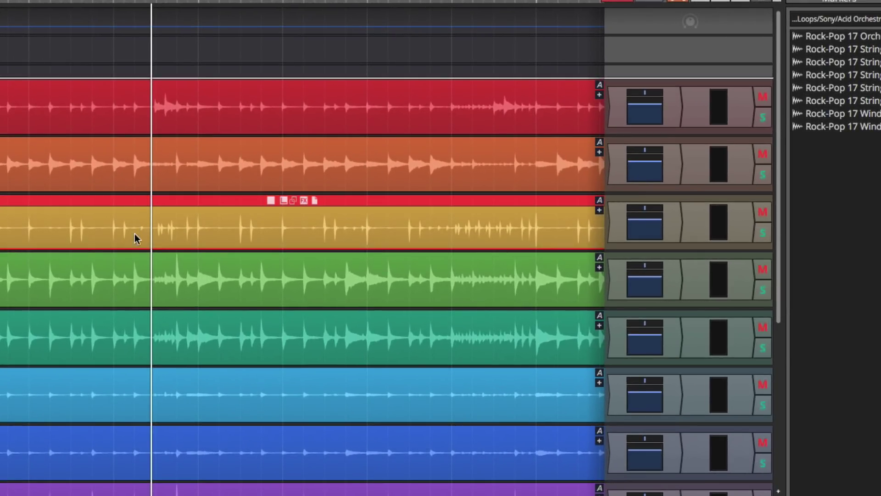
click(137, 257)
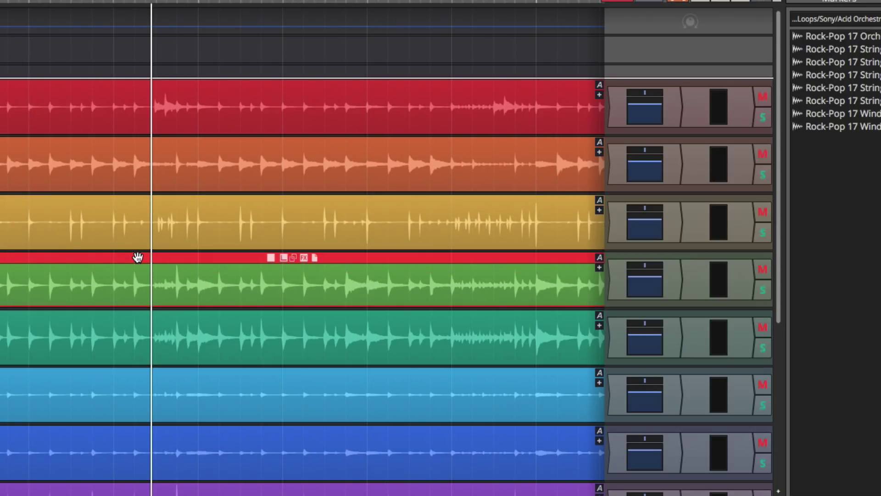
click(137, 321)
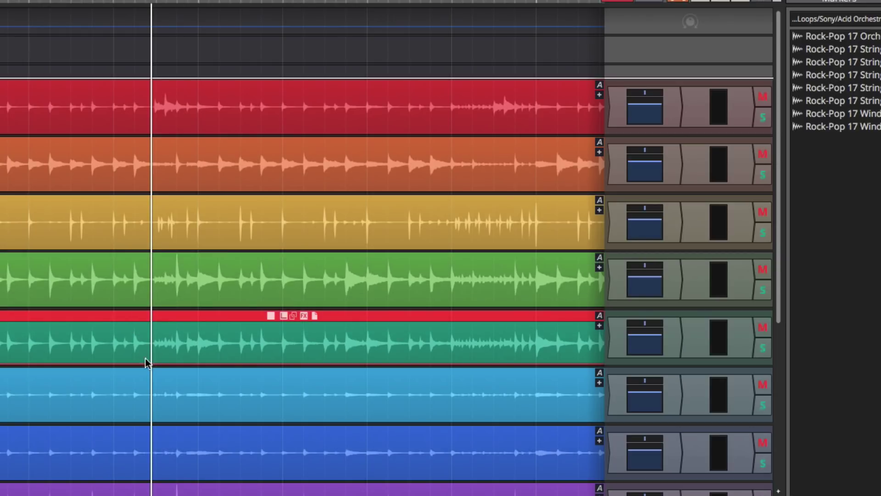
click(147, 375)
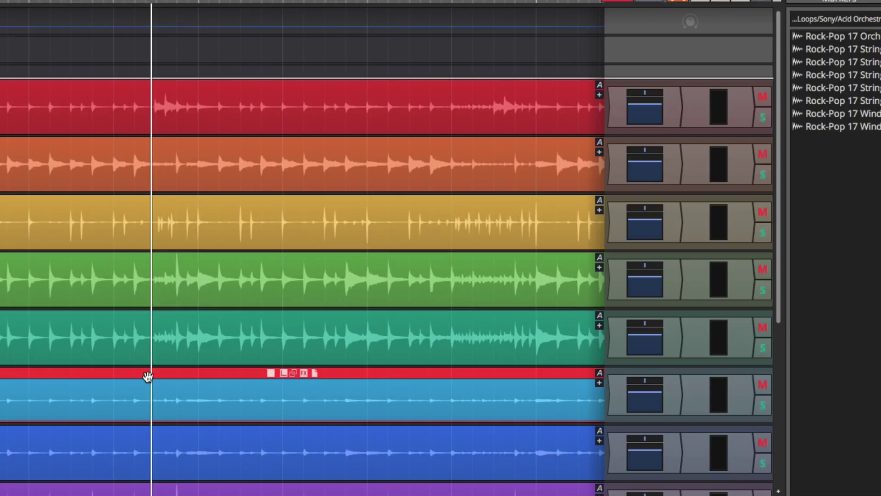
click(134, 325)
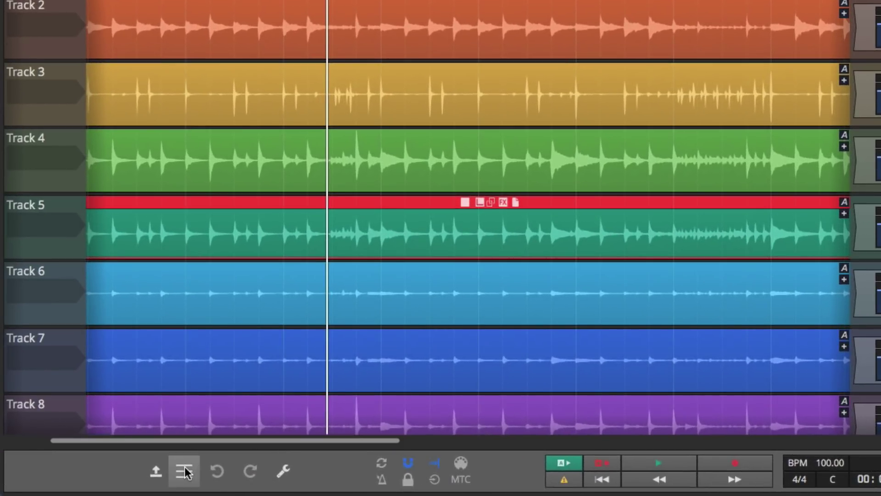
Step: Untick Reduce waveform height on selected clips under Options > Clip view options
click(159, 473)
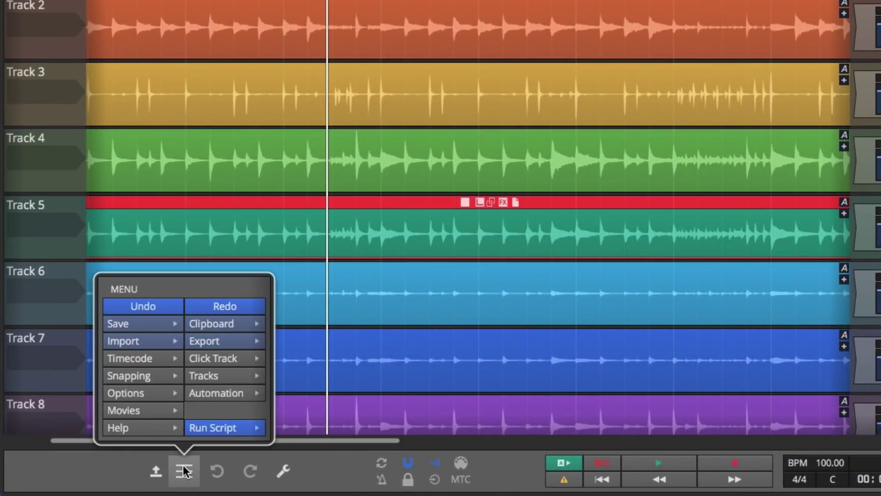
mouse_move(159, 393)
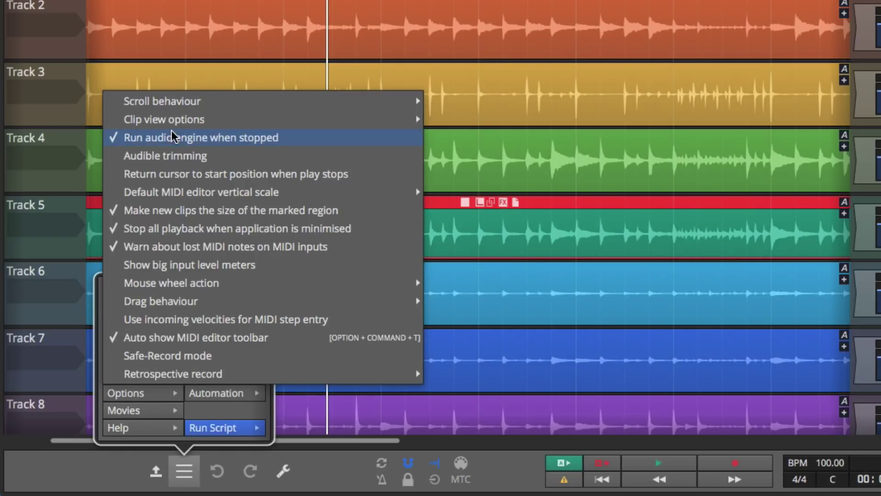
mouse_move(178, 119)
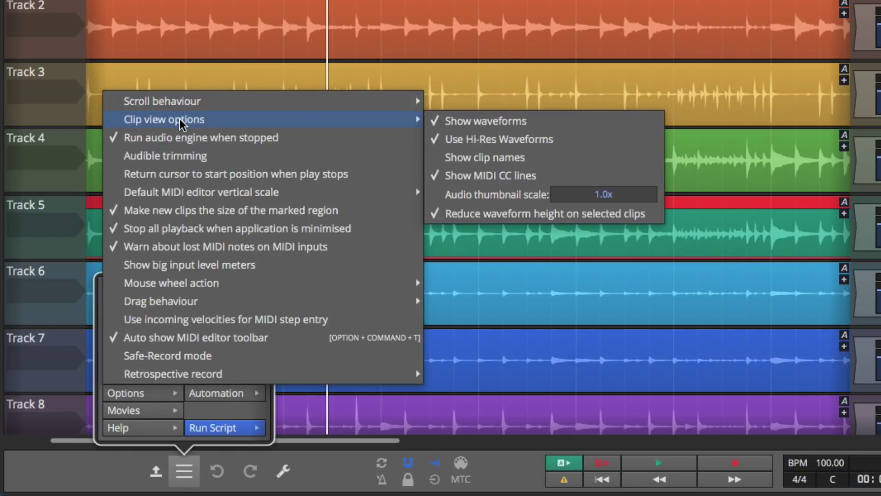
click(472, 216)
click(393, 79)
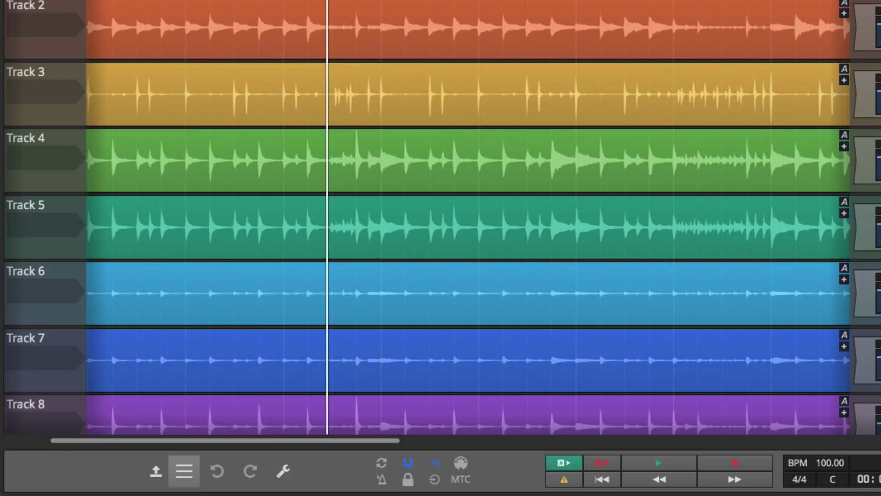
Step: Select the Track 4 and Track 5 clips to check the full-height waveforms, then open Settings
mouse_move(405, 181)
click(396, 140)
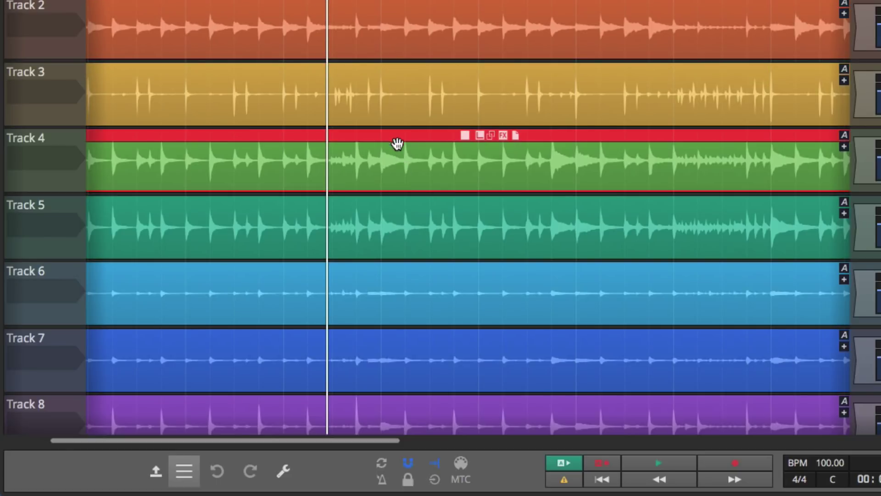
click(405, 203)
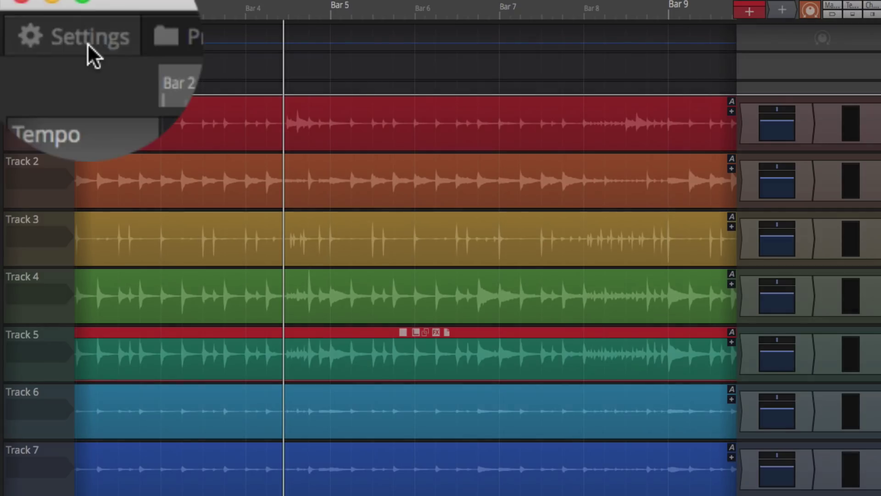
click(89, 44)
Step: On the Appearance page, try 150% and 100% display scale before settling on 125%
click(110, 71)
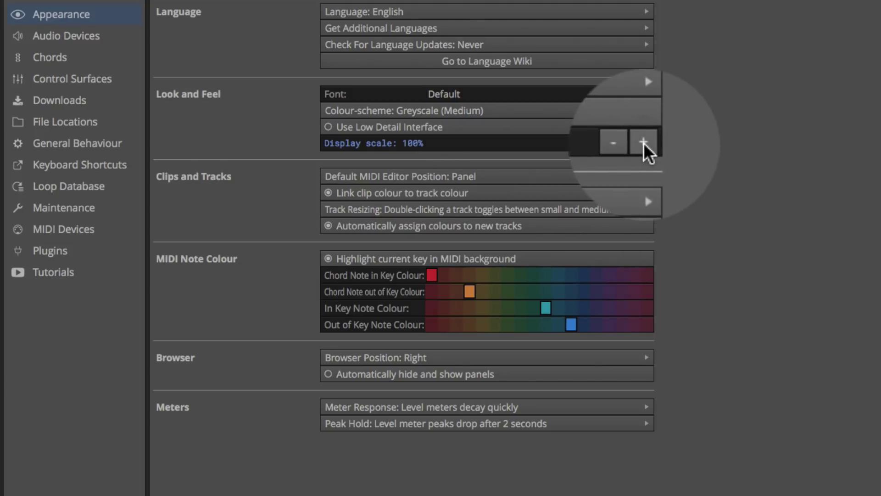
click(643, 142)
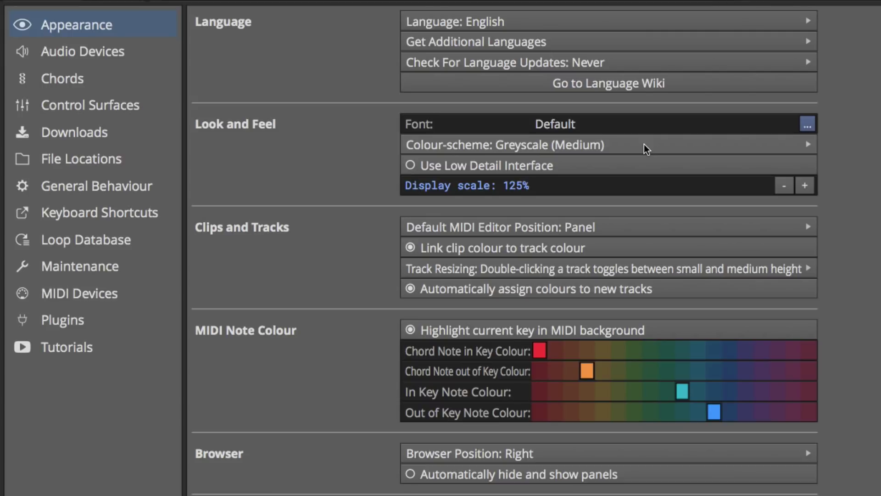
click(805, 186)
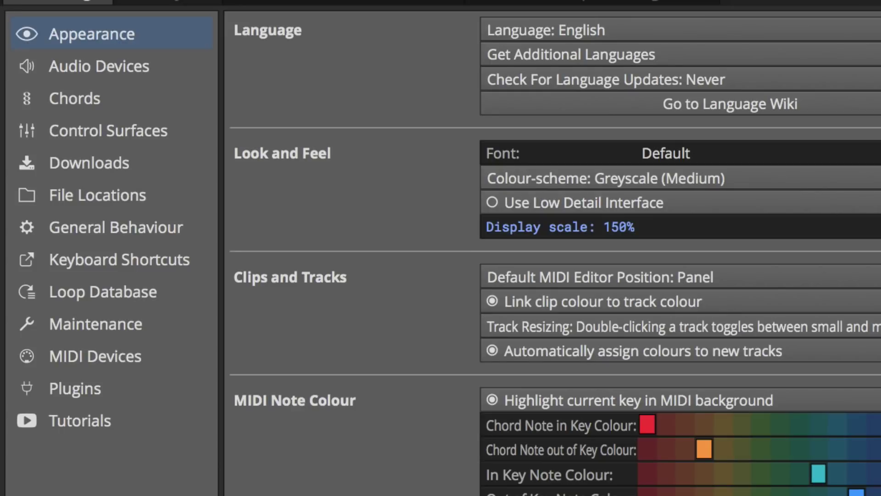
key(ctrl+minus)
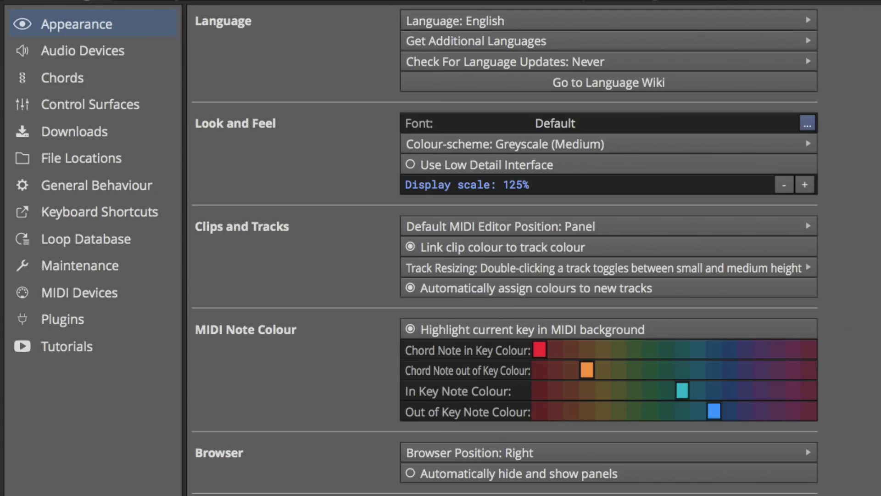
click(778, 185)
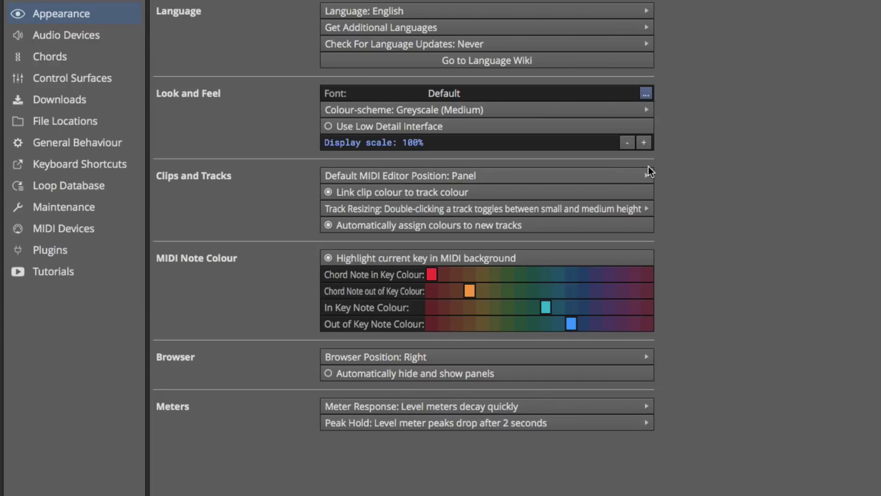
click(640, 145)
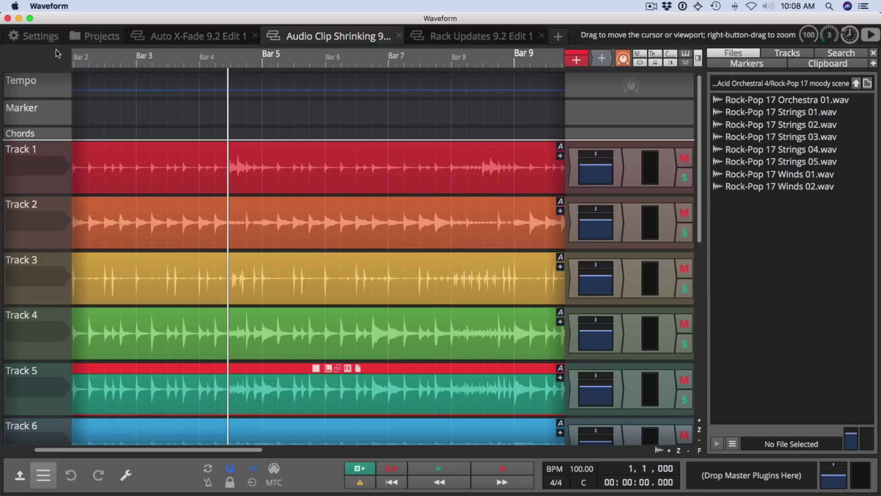
click(40, 36)
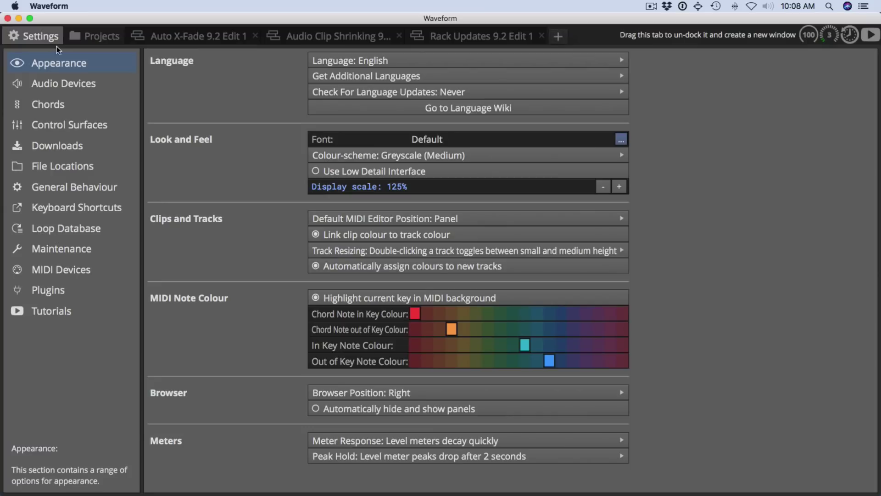
click(601, 187)
click(481, 155)
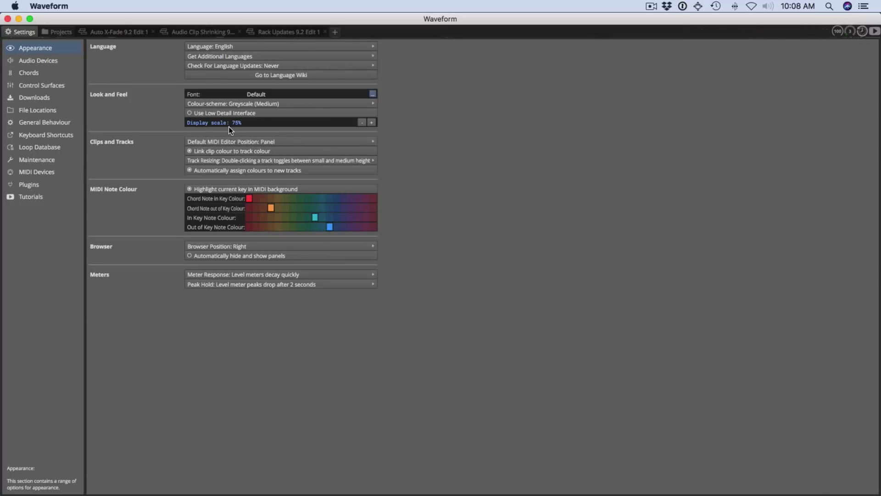
click(219, 32)
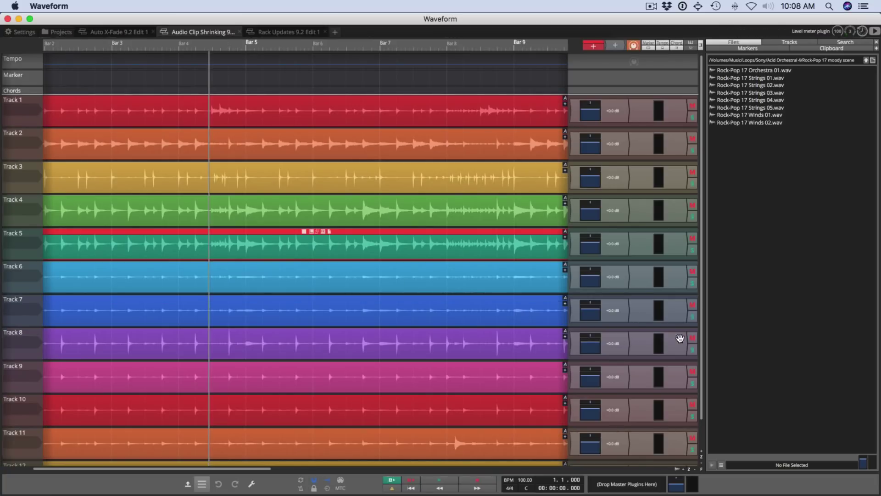
drag(700, 294, 803, 283)
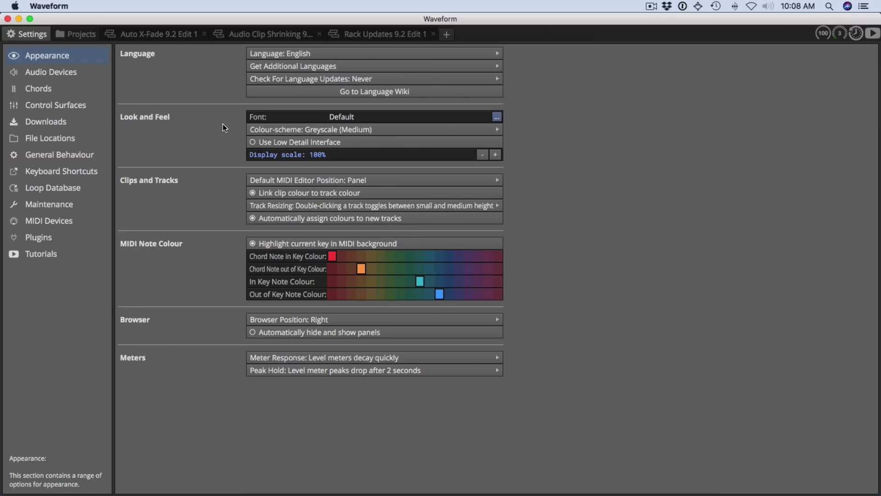
Step: In the Rack Updates 9.2 Edit 1 edit, add Master Mix as a master output plugin
click(391, 36)
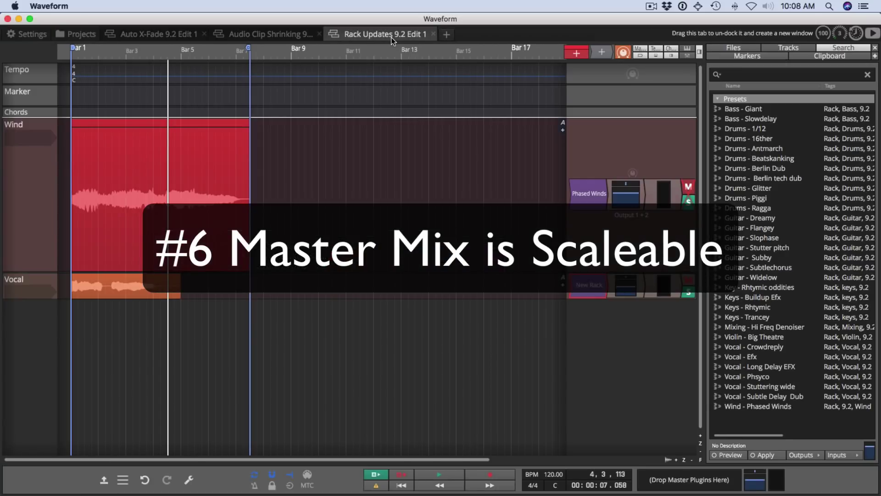
click(104, 479)
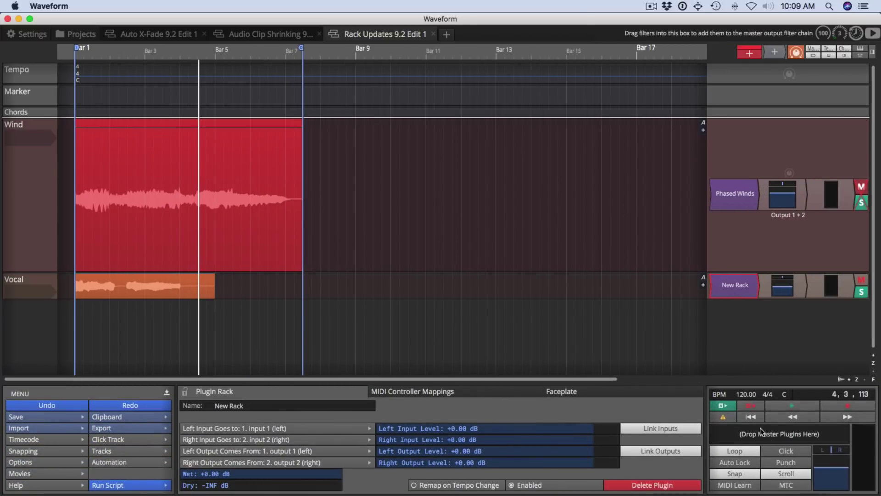
drag(775, 52, 780, 434)
mouse_move(751, 384)
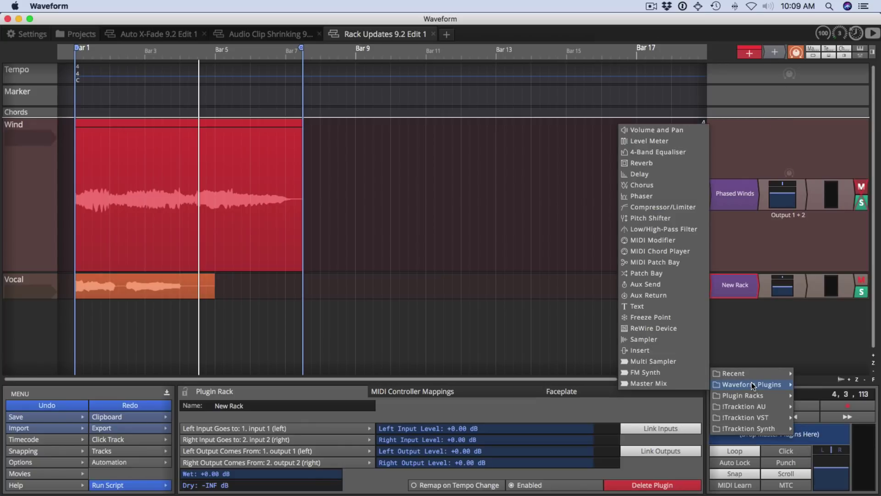
click(669, 384)
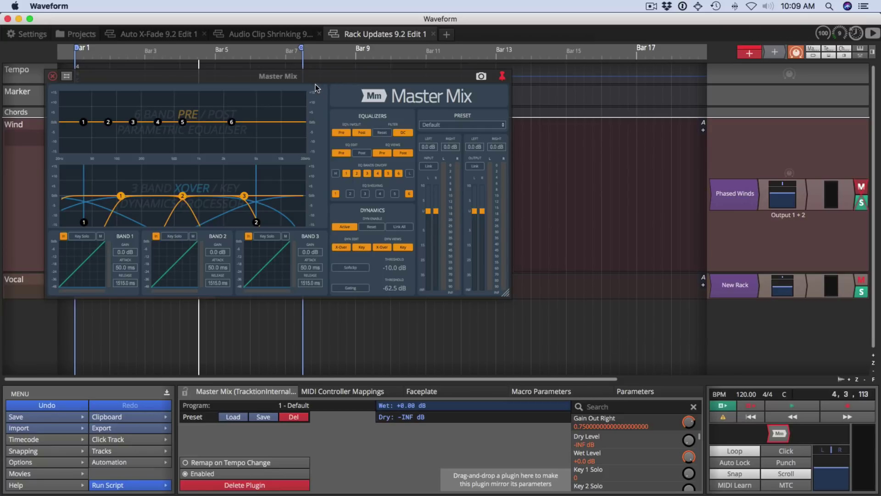
Step: Reposition the Master Mix window and enlarge it by dragging its corner
drag(307, 81, 374, 86)
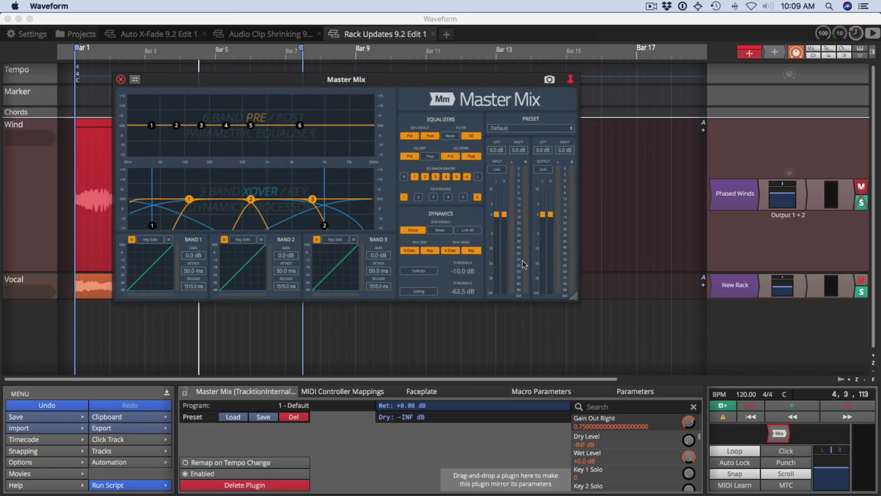
mouse_move(578, 300)
mouse_down()
mouse_move(869, 480)
mouse_move(575, 297)
mouse_up()
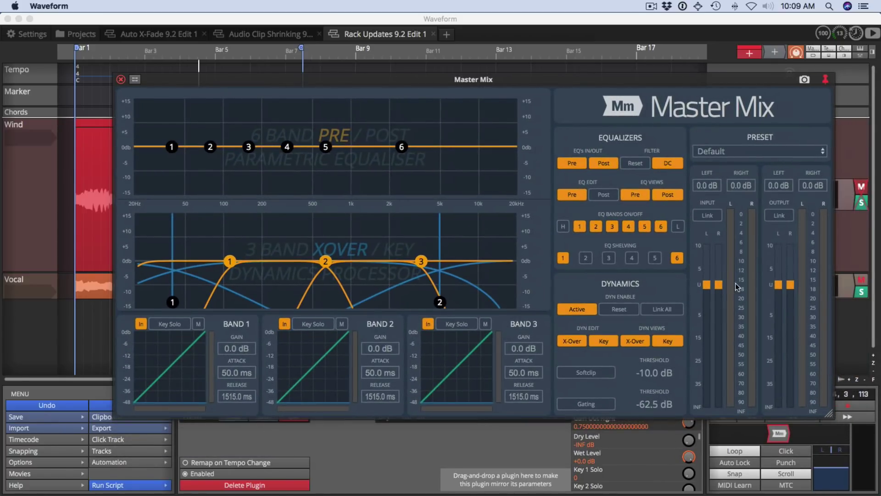
drag(586, 78, 510, 52)
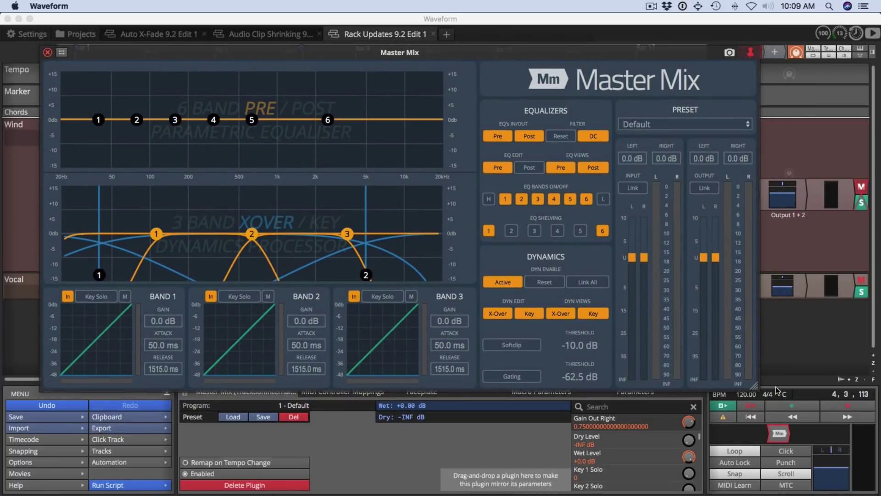
drag(758, 389, 516, 310)
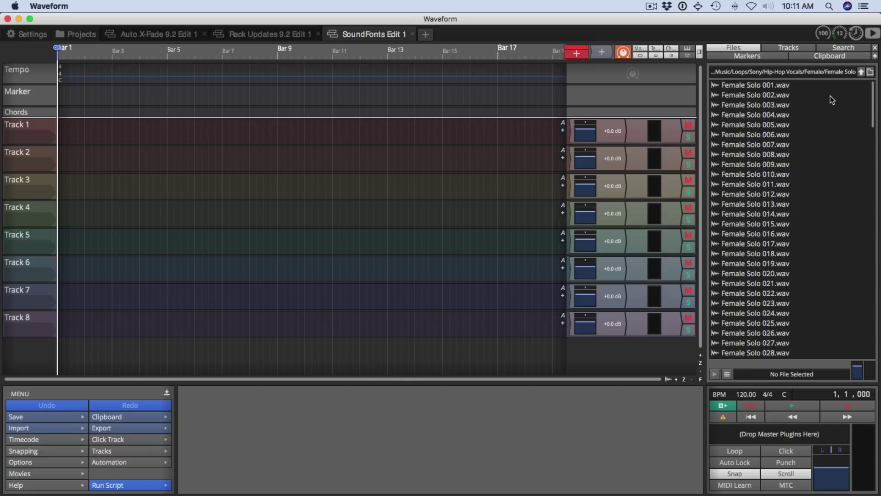
Step: Jump to the /Volumes/Music/SoundFonts bookmark and open the Ultimate SoundFont Pack folder to list its .sf2 files
right_click(846, 97)
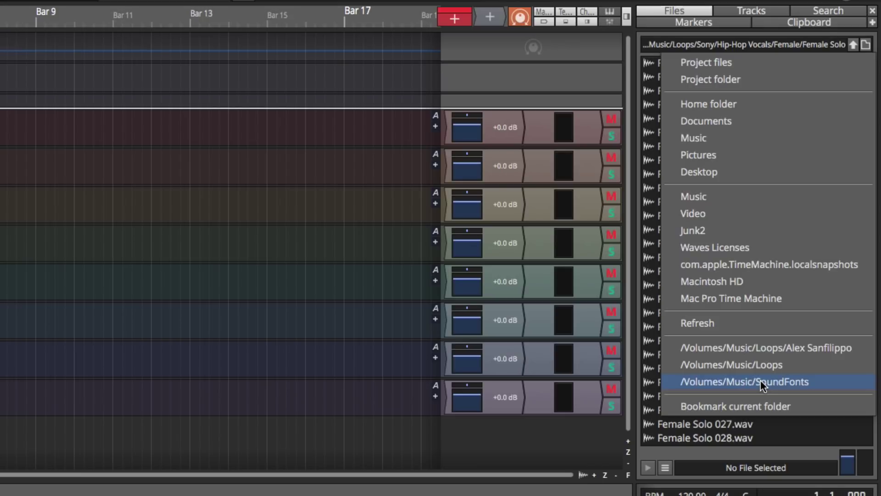
click(761, 384)
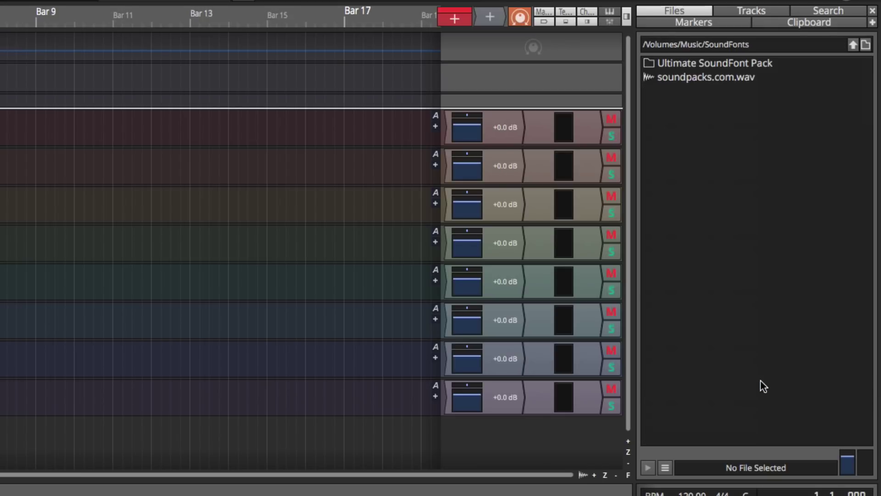
double_click(701, 62)
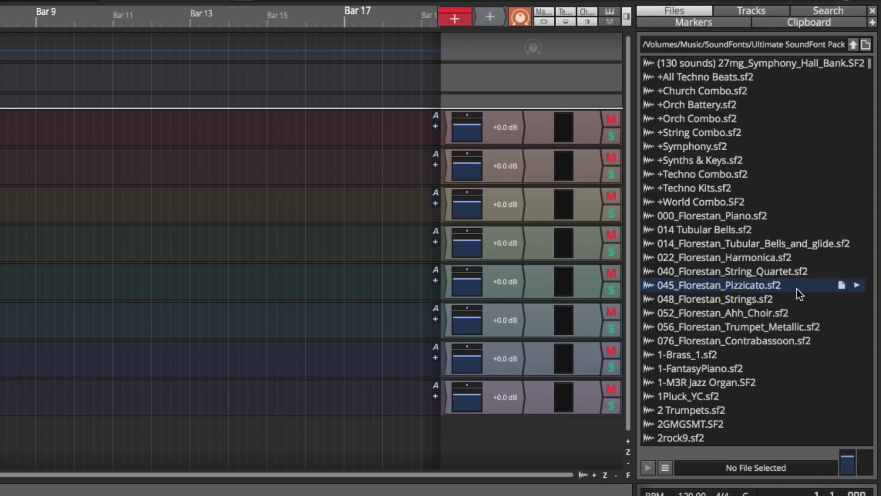
Step: Add a Multi Sampler to Track 1 with Xkey input and load 014 Tubular Bells.sf2 into it
drag(487, 19, 438, 115)
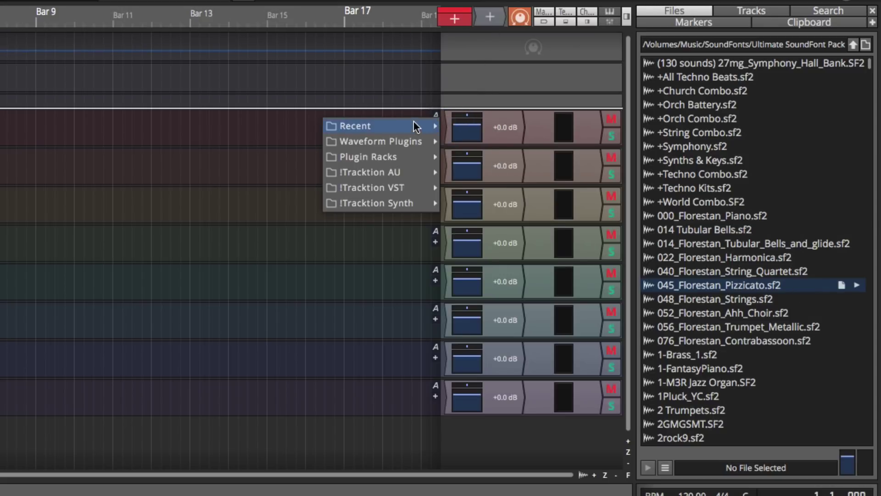
mouse_move(393, 140)
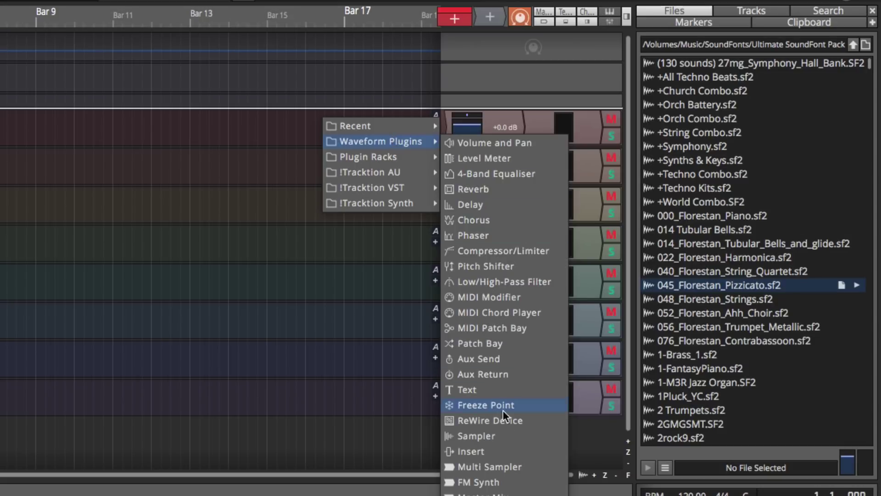
click(503, 467)
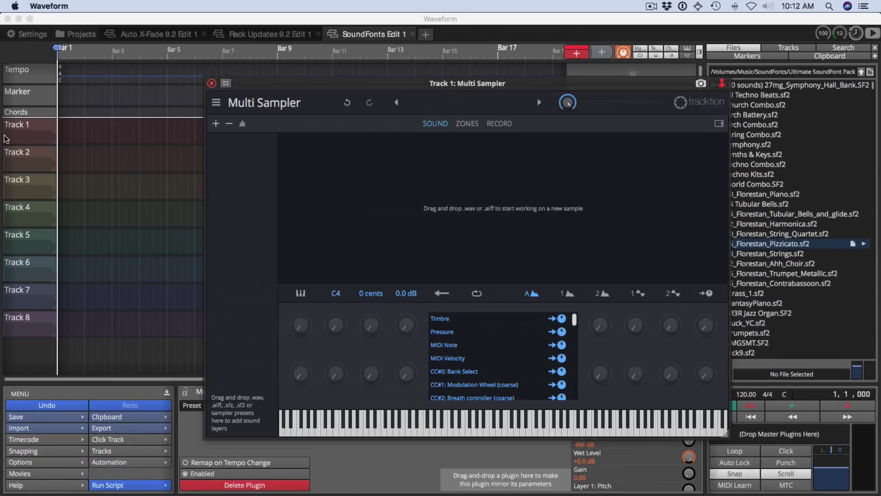
click(39, 140)
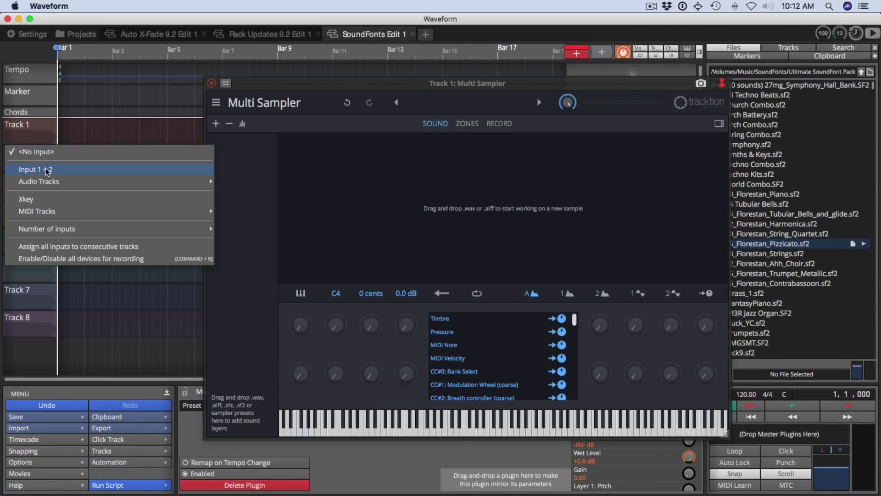
click(43, 197)
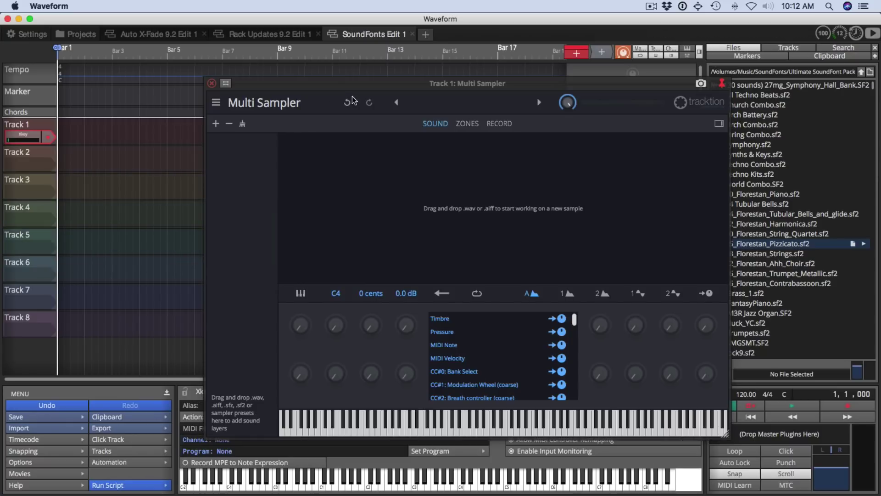
drag(324, 78, 210, 49)
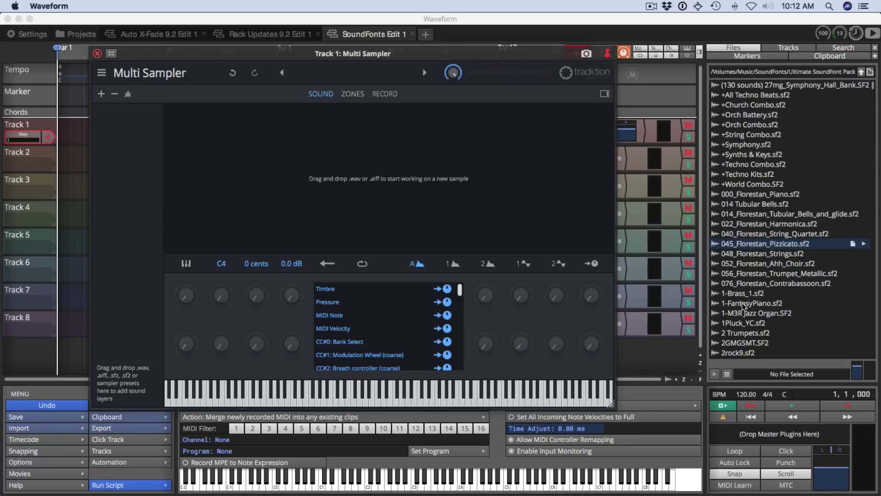
drag(753, 205, 140, 198)
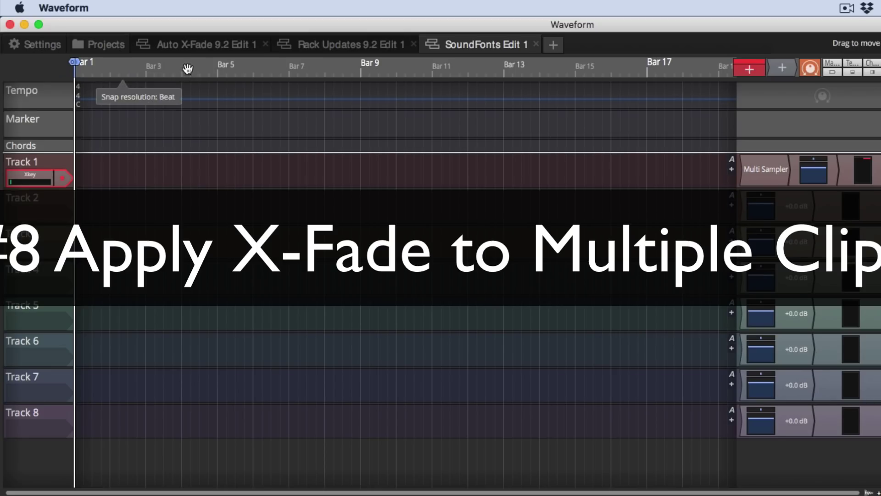
Step: In the Auto X-Fade 9.2 Edit 1 edit, select all four clips on Track 1
click(186, 45)
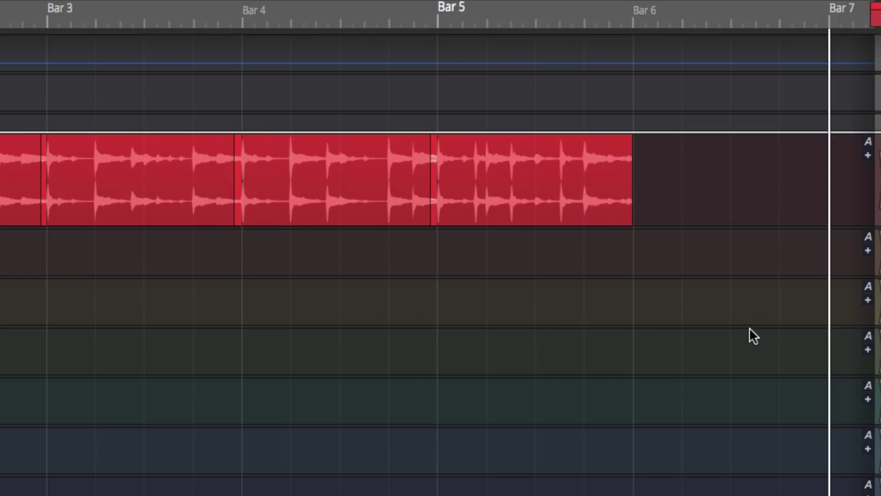
click(128, 224)
key(Home)
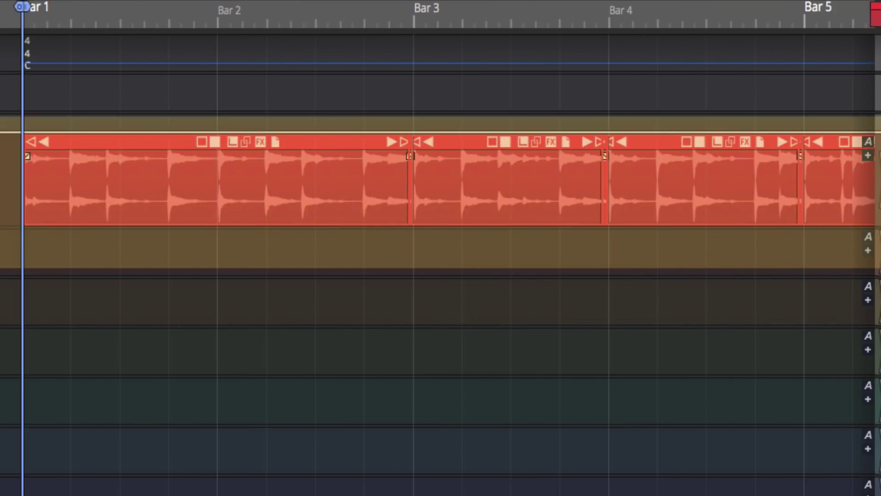
key(Escape)
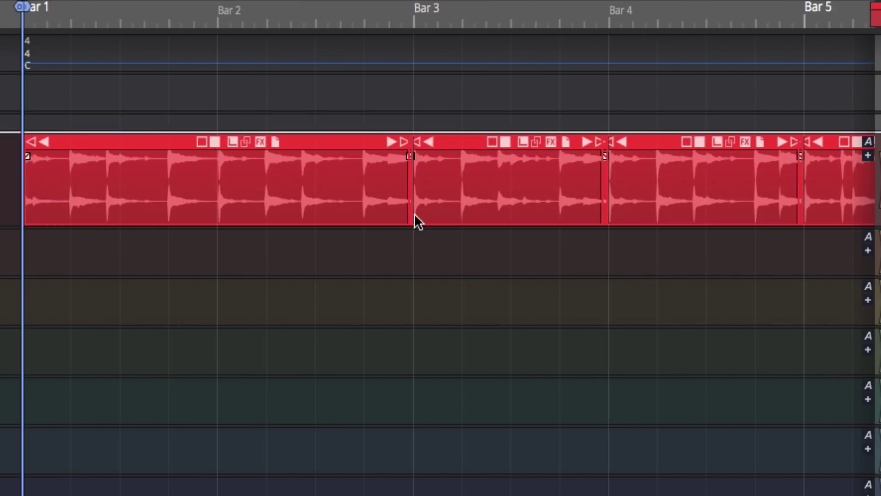
scroll(377, 49, up, 4)
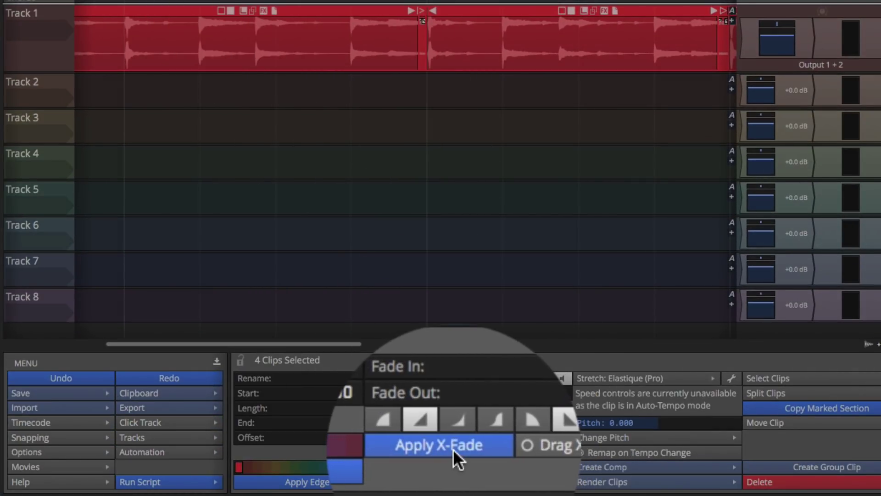
Step: Apply 'Crossfade both ends of this clip' to the selected clips
click(453, 447)
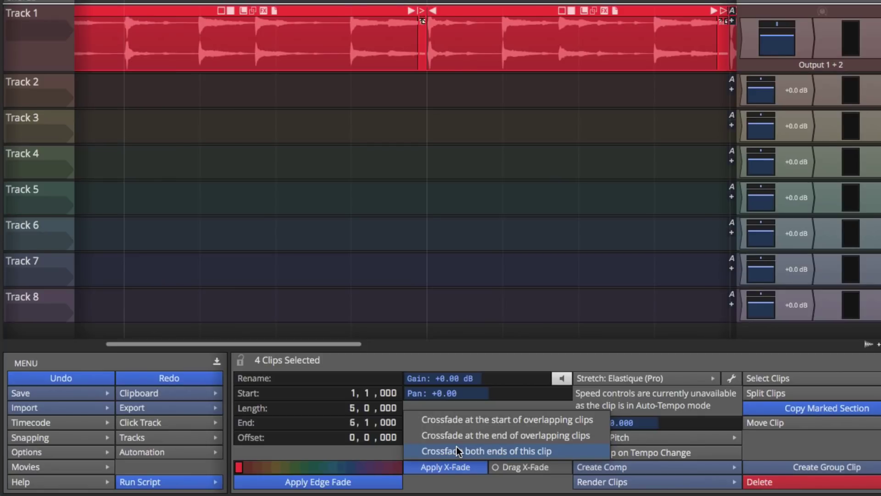
click(456, 451)
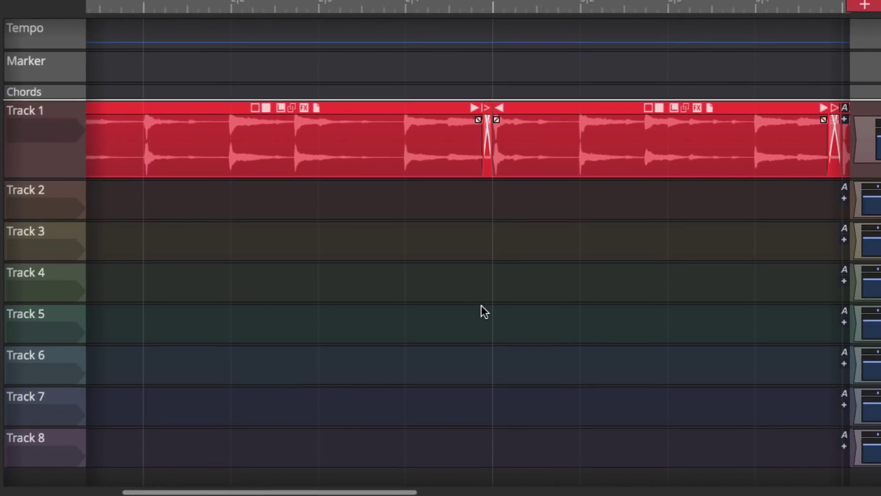
scroll(417, 232, down, 5)
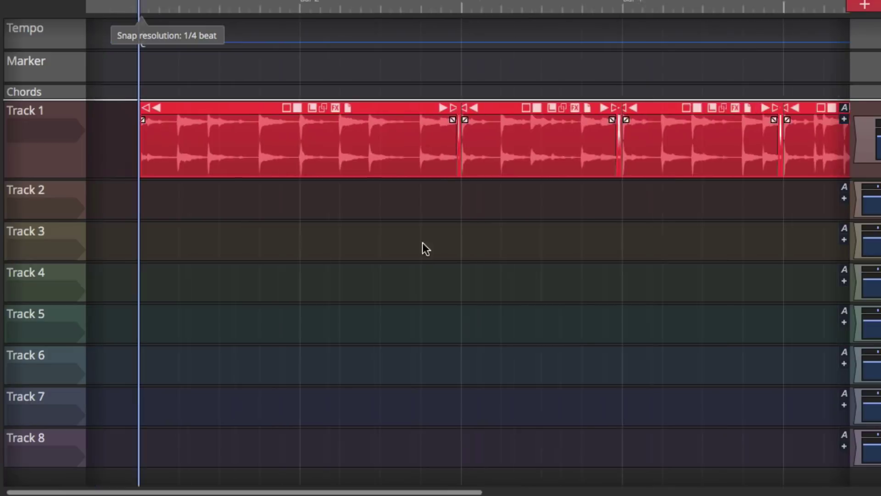